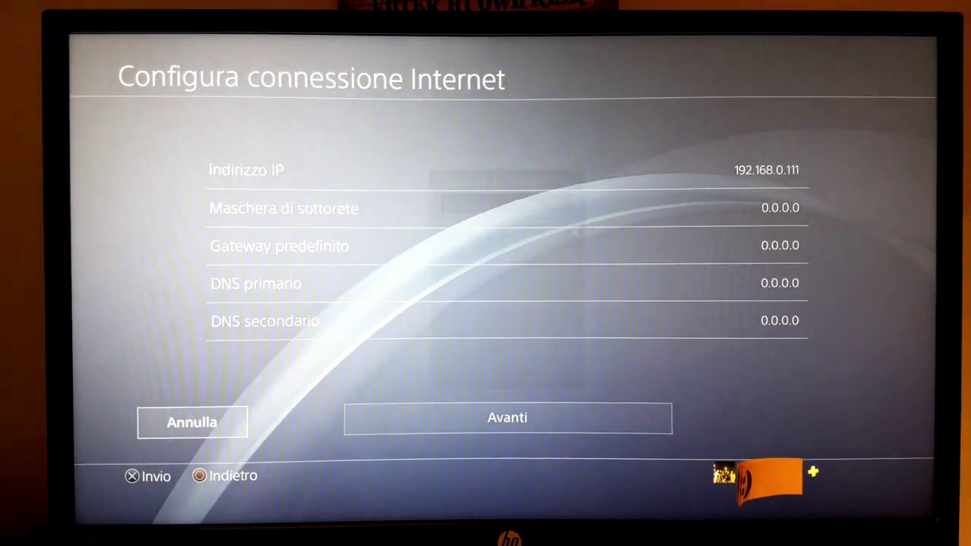
- Set the subnet mask of the manual IP configuration to 255.255.255.0
key("Return")
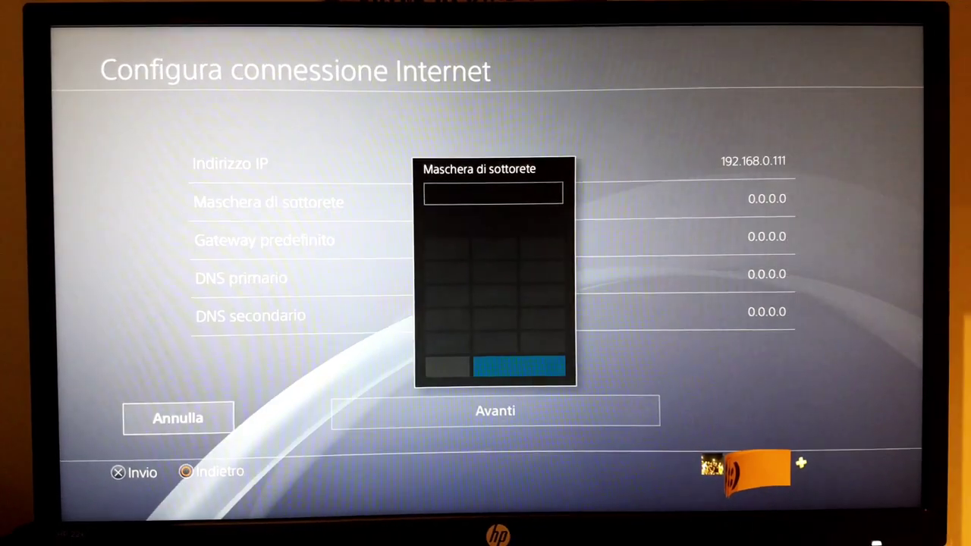
type("255.255.2")
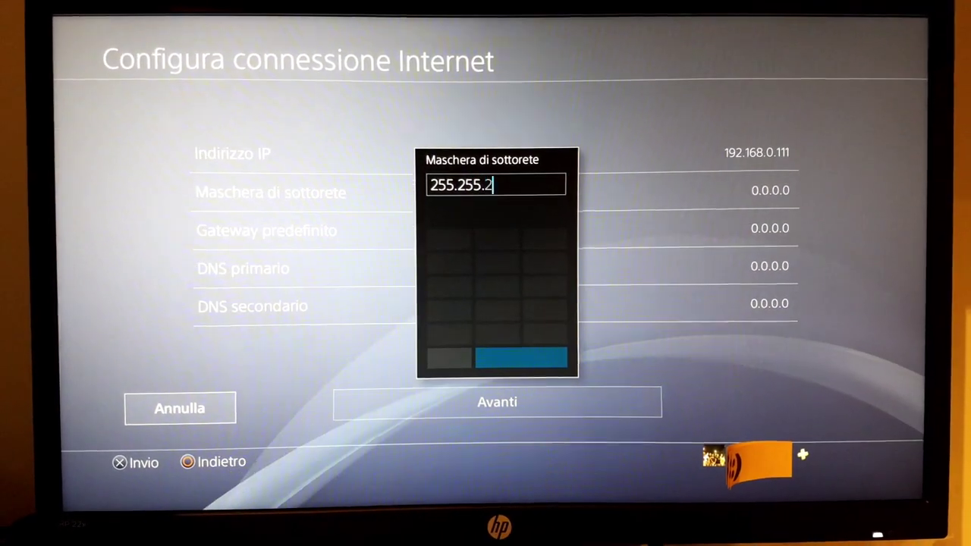
type("55.0")
key("Return")
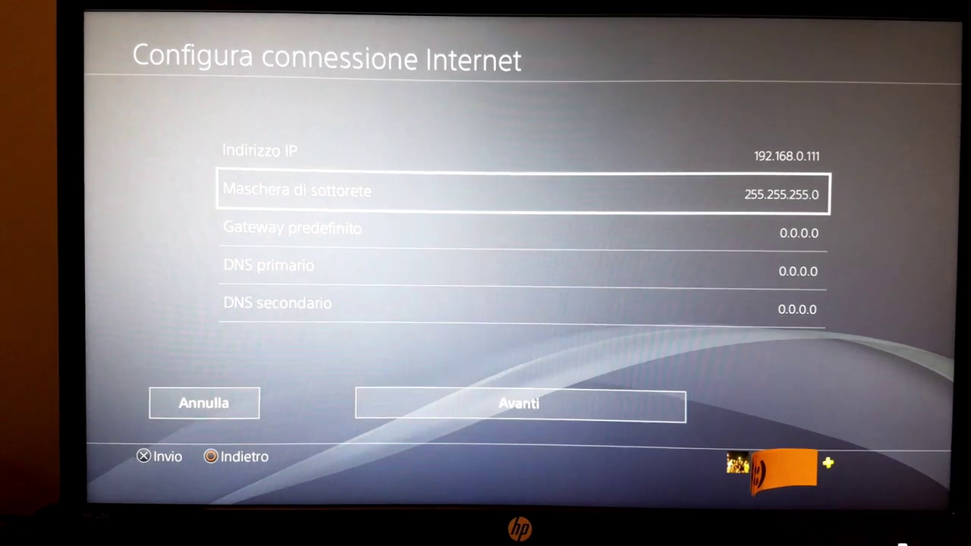
- Replace the default gateway address with 192.168.0.1
key("Down")
key("Return")
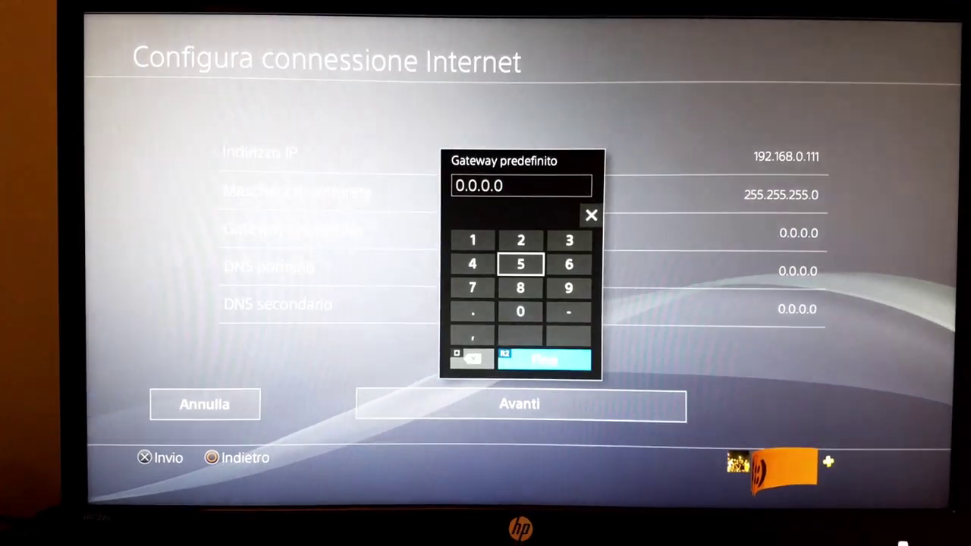
key("BackSpace")
key("BackSpace")
key("BackSpace")
key("BackSpace")
key("BackSpace")
key("BackSpace")
key("BackSpace")
type("1")
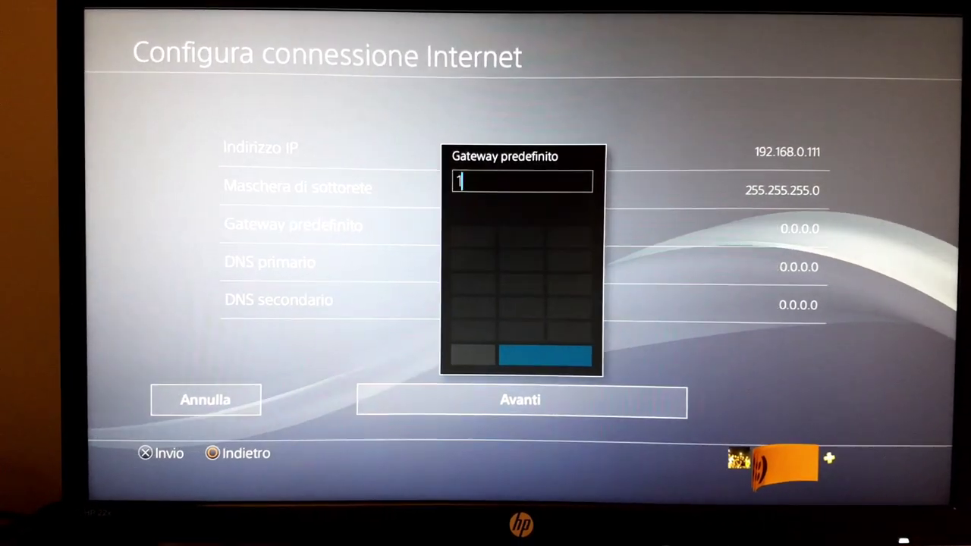
type("92.168")
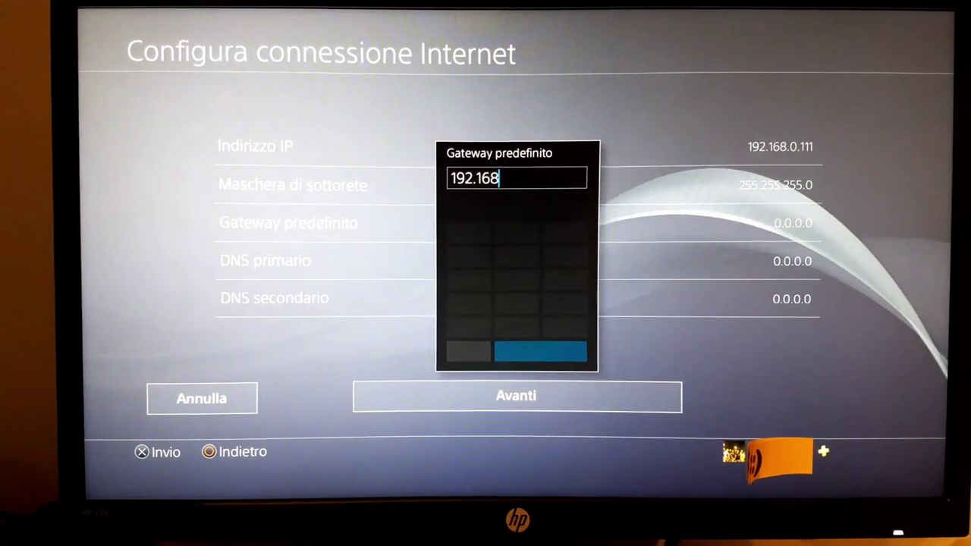
type(".0.1")
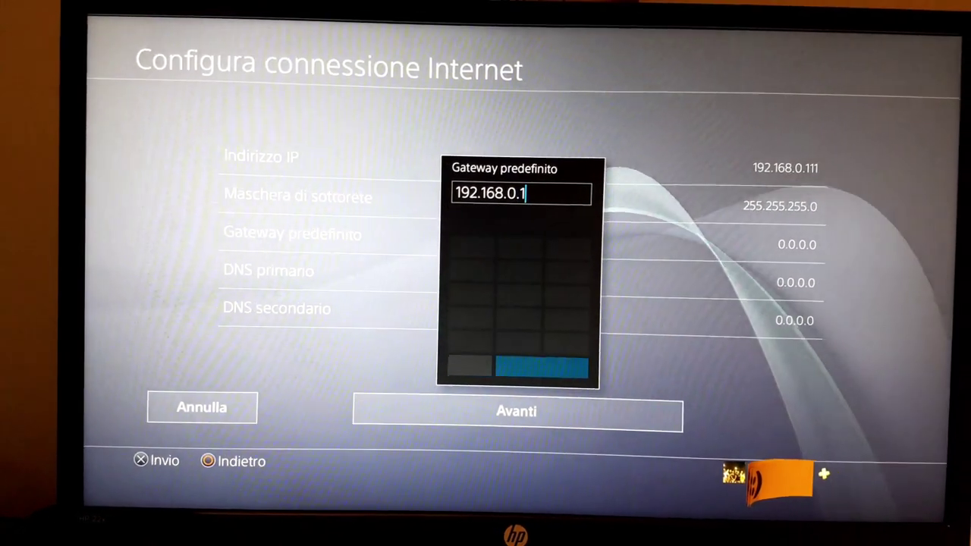
key("Return")
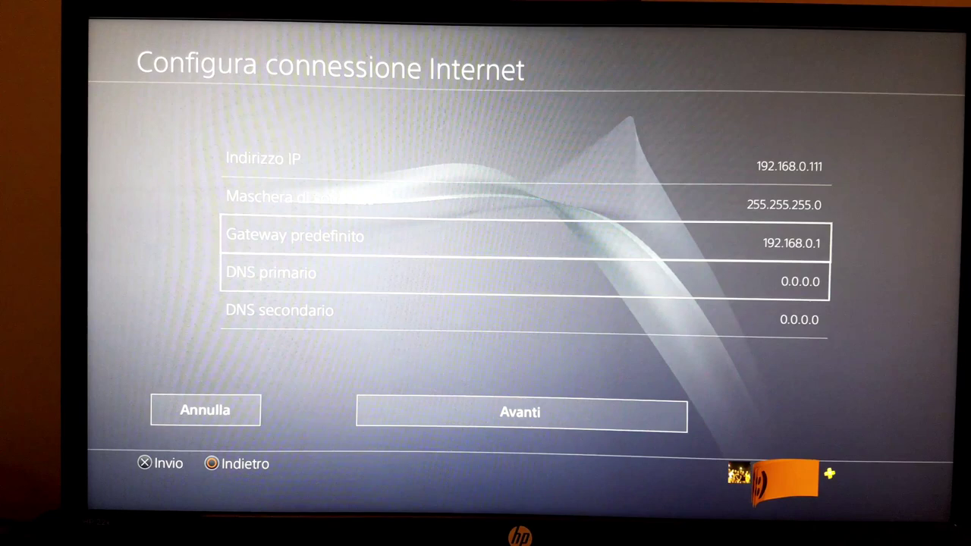
- Set the primary DNS address to 192.168.0.1
key("Down")
key("BackSpace")
key("BackSpace")
key("BackSpace")
key("BackSpace")
key("BackSpace")
key("BackSpace")
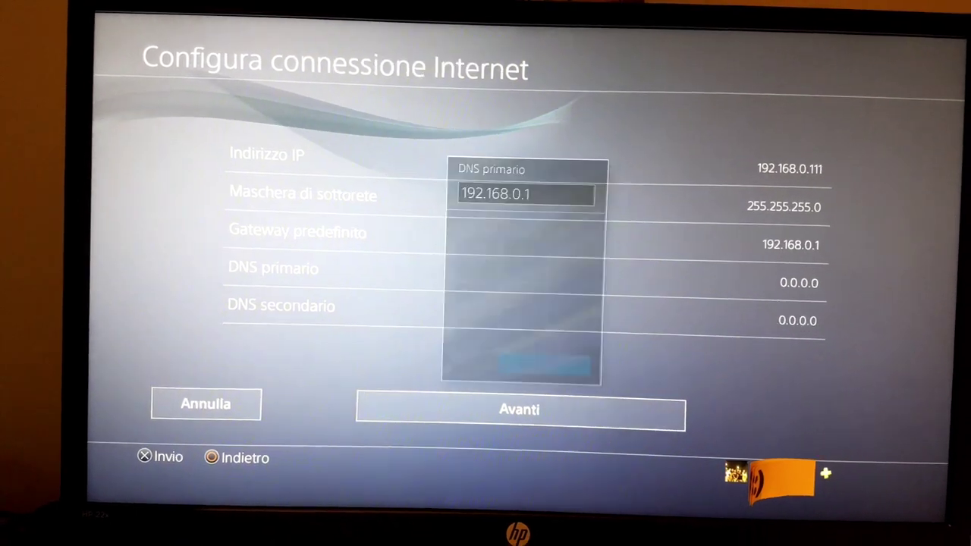
key("Down")
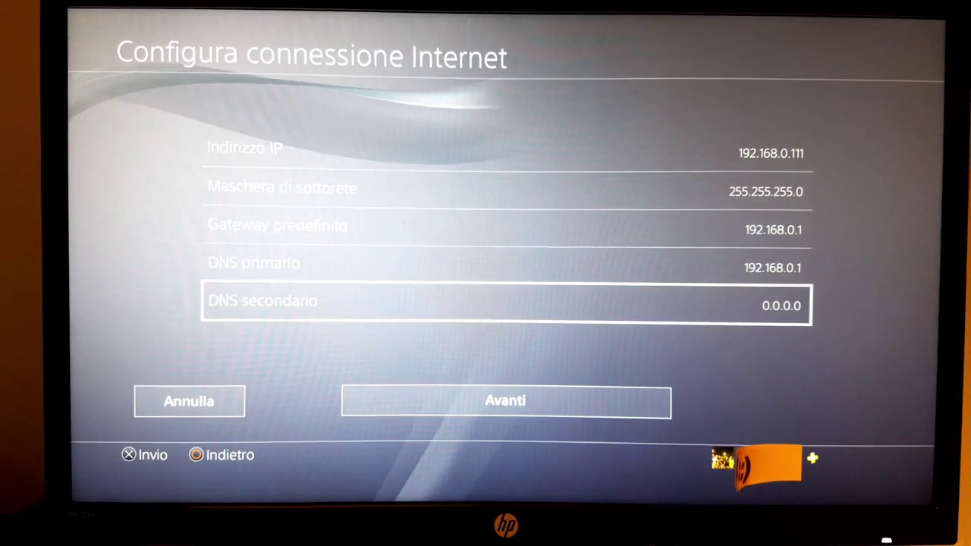
- Continue the connection setup with the secondary DNS left as is, choose automatic MTU settings and start the Internet connection test
key("Down")
key("Return")
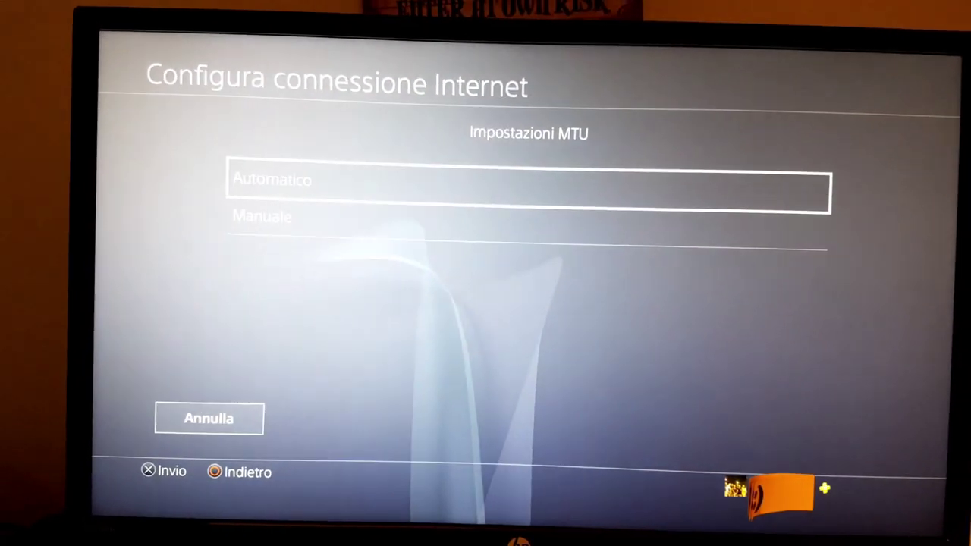
key("Return")
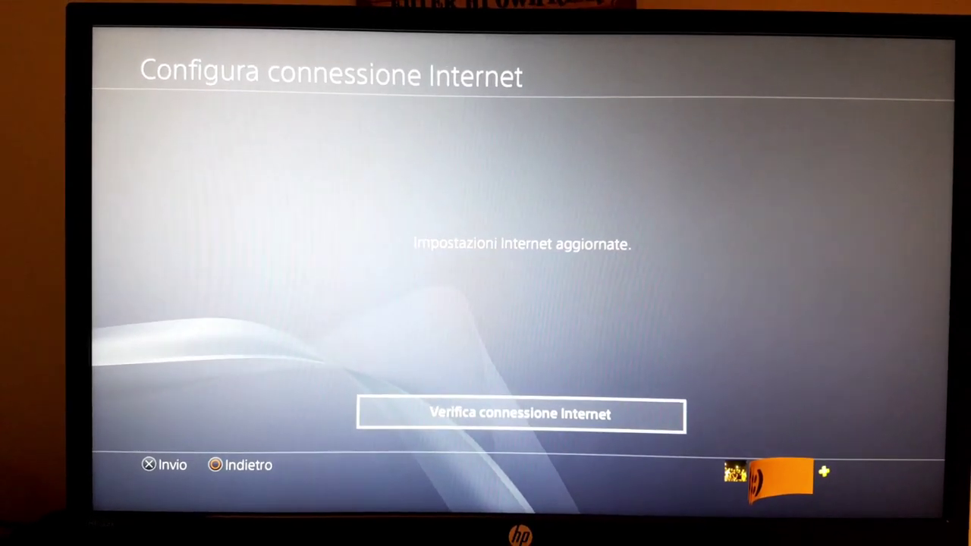
key("Return")
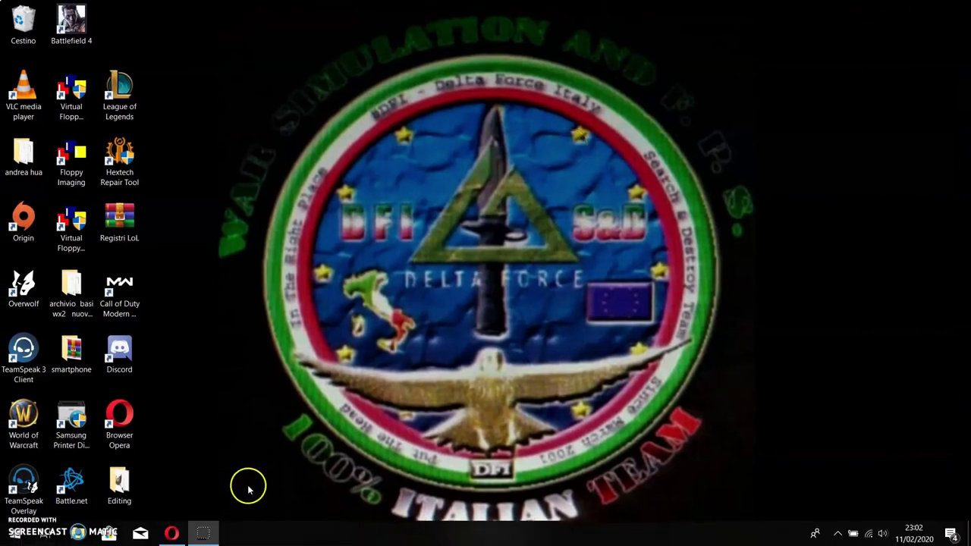
- Switch to the Opera browser and open the router's administration page at 192.168.0.1
left_click(173, 532)
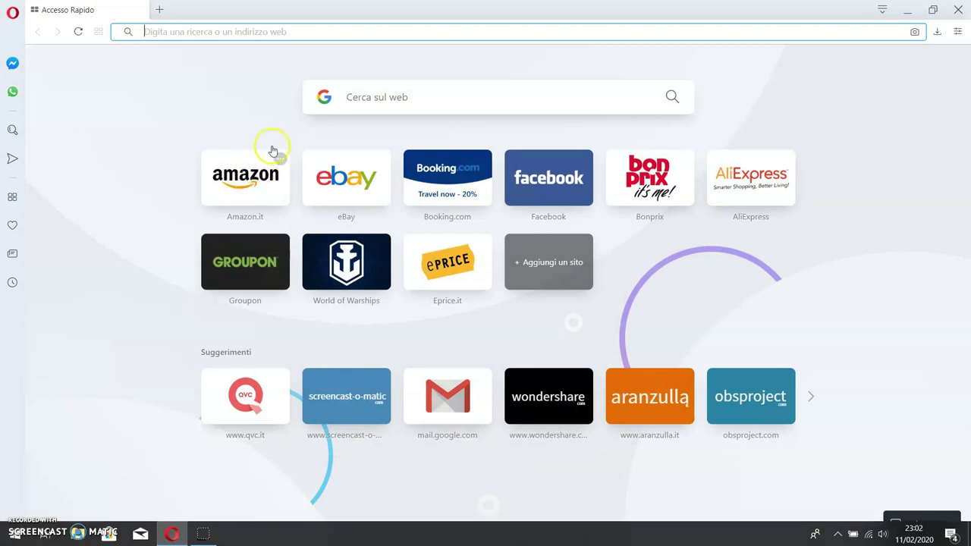
left_click(311, 35)
type("192.168")
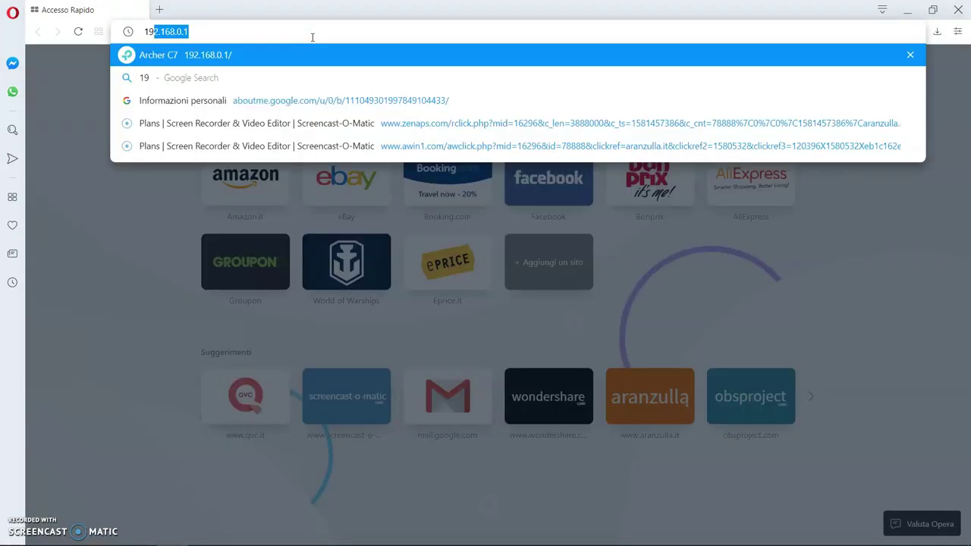
type(".0.1")
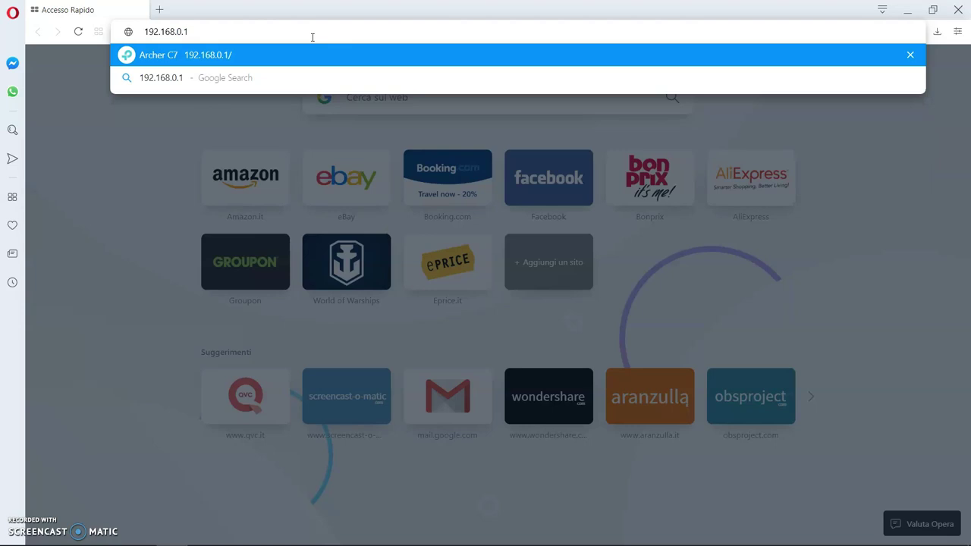
key("Return")
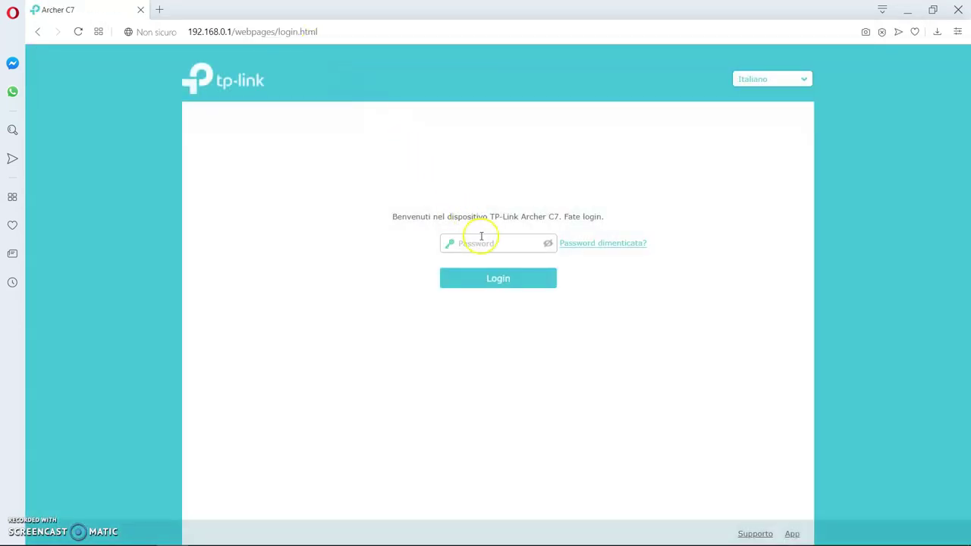
- Log in to the TP-Link Archer C7 router by entering the router password
left_click(482, 241)
type("••••••••••••")
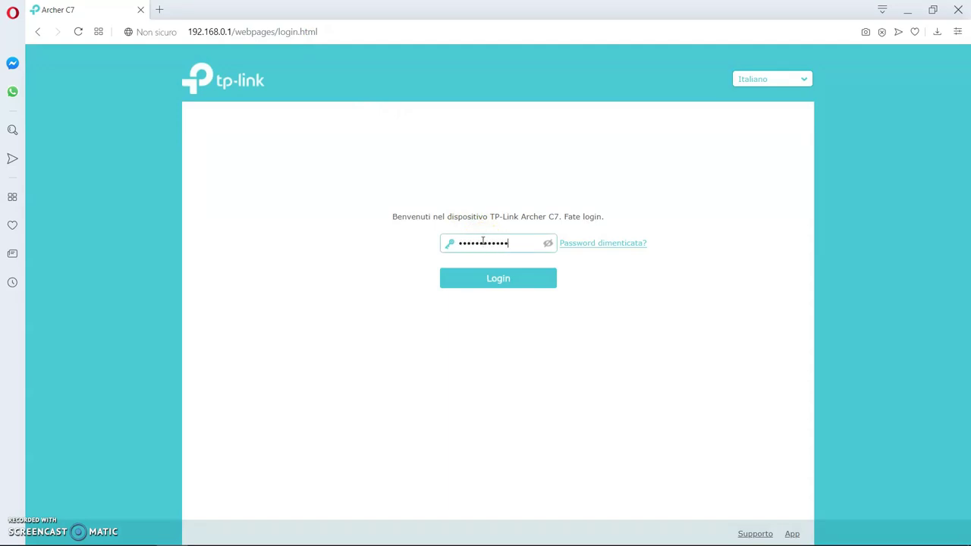
key("Return")
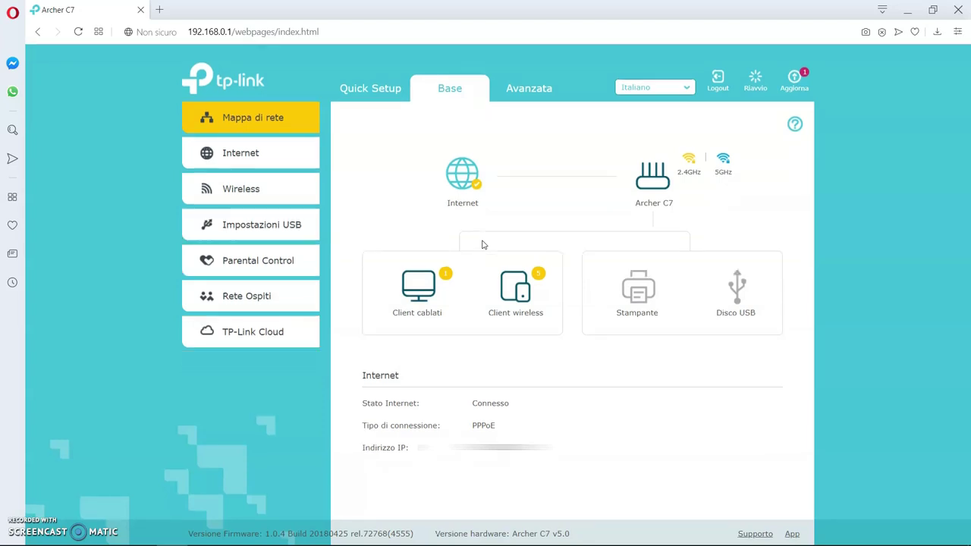
- Open the DMZ page from the NAT Forwarding section of the router's advanced settings
left_click(263, 415)
left_click(529, 89)
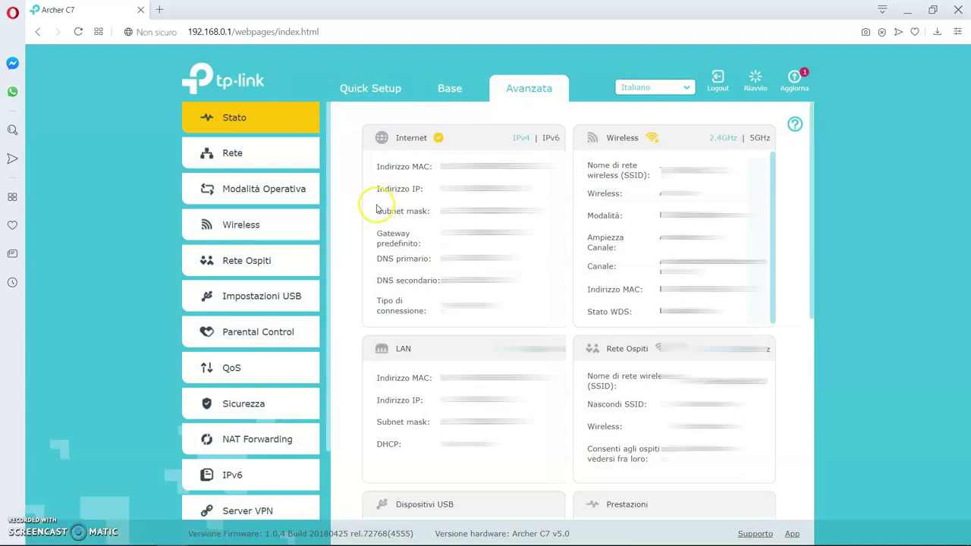
scroll(364, 242, "down", 3)
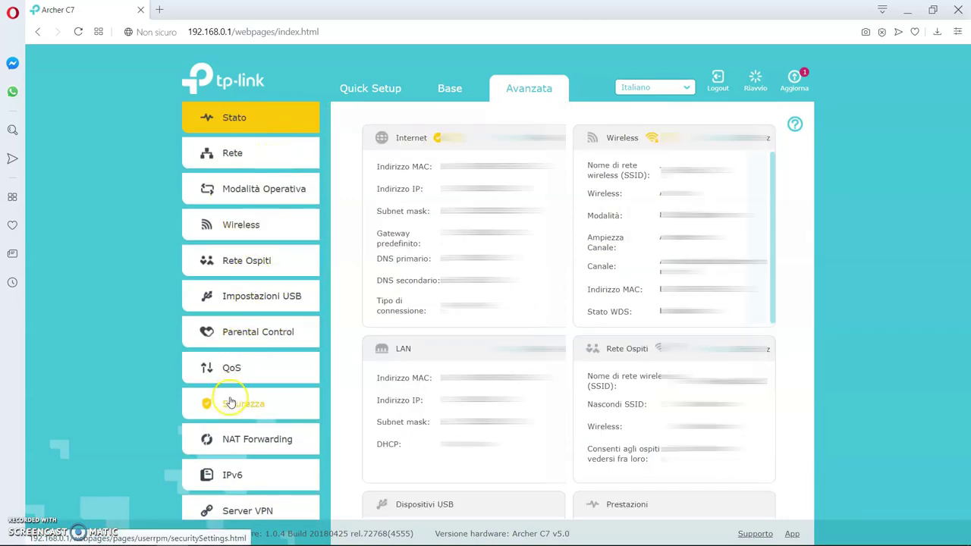
left_click(235, 440)
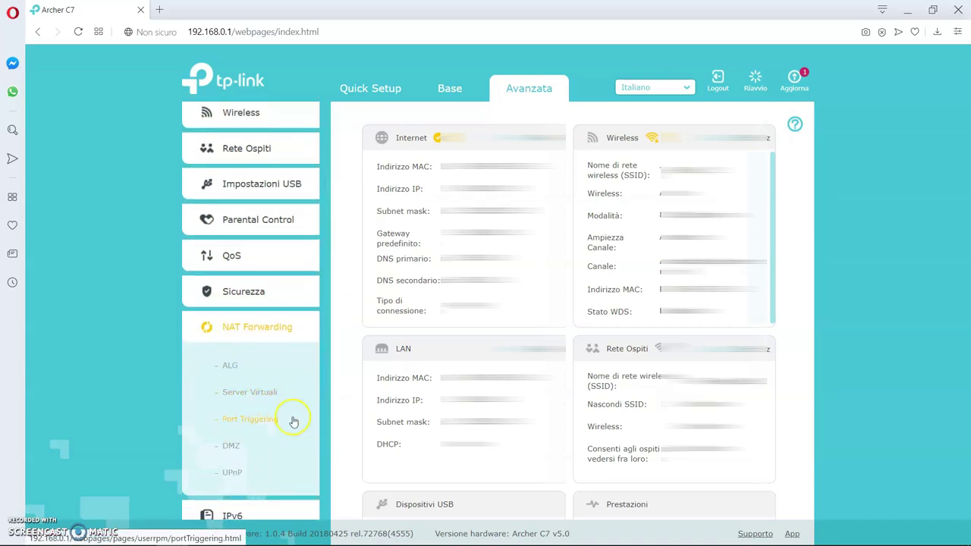
left_click(233, 452)
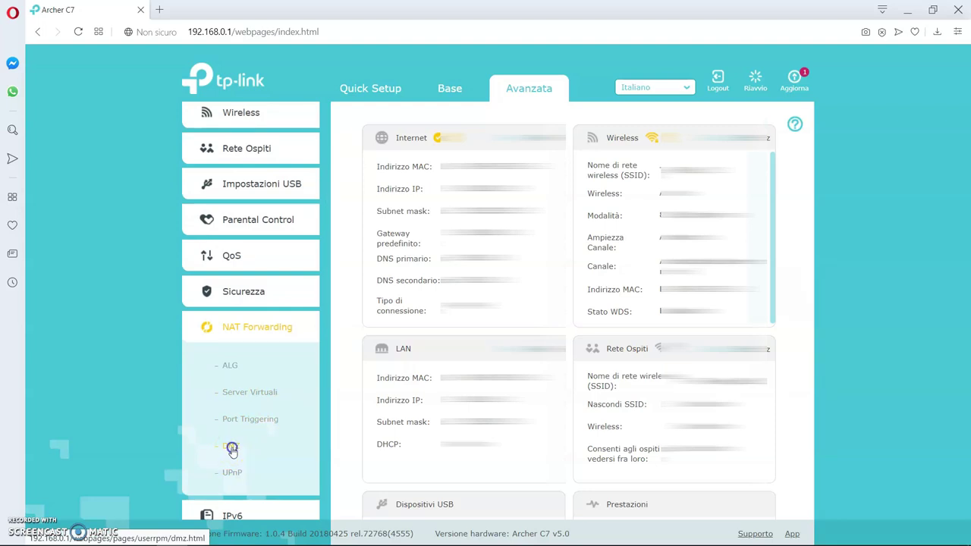
left_click(570, 276)
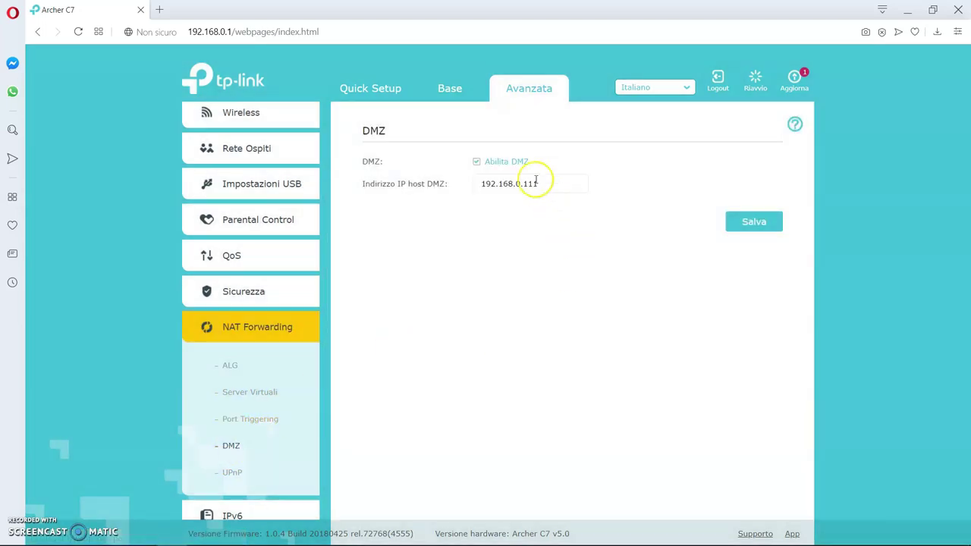
- Examine the DMZ activation option and the DMZ host IP address entered for the console
mouse_move(541, 183)
left_mouse_down()
mouse_move(482, 186)
mouse_move(539, 186)
left_mouse_up()
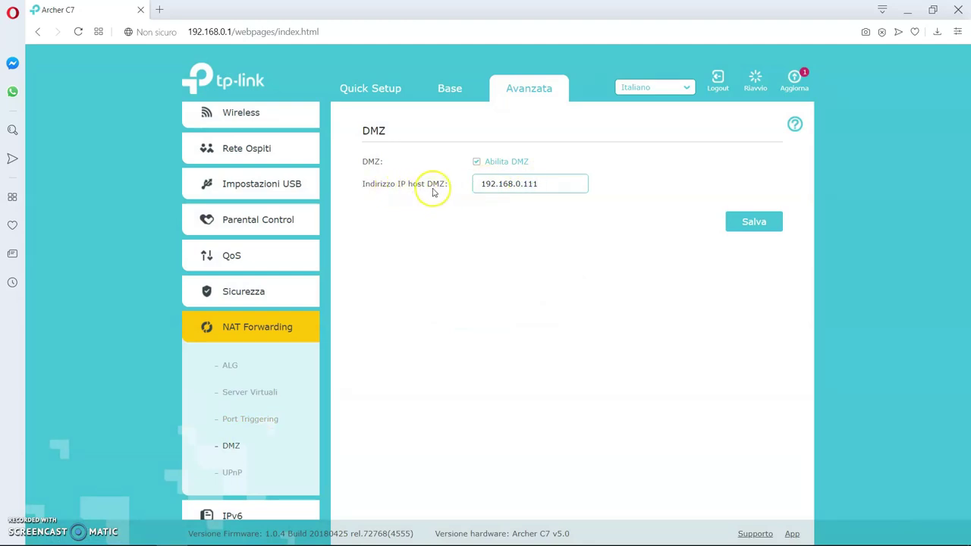
mouse_move(538, 184)
left_mouse_down()
mouse_move(479, 187)
mouse_move(540, 184)
left_mouse_up()
left_click(537, 219)
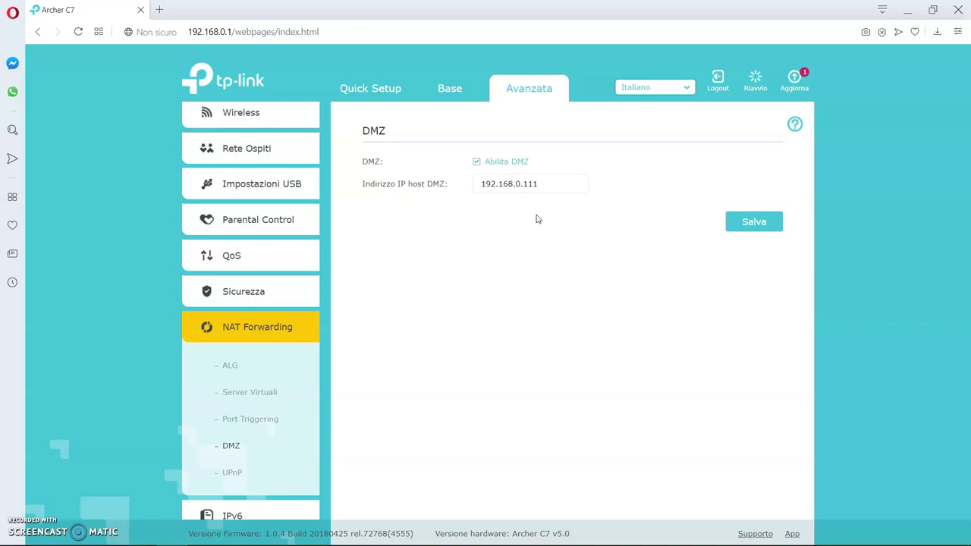
left_click(520, 184)
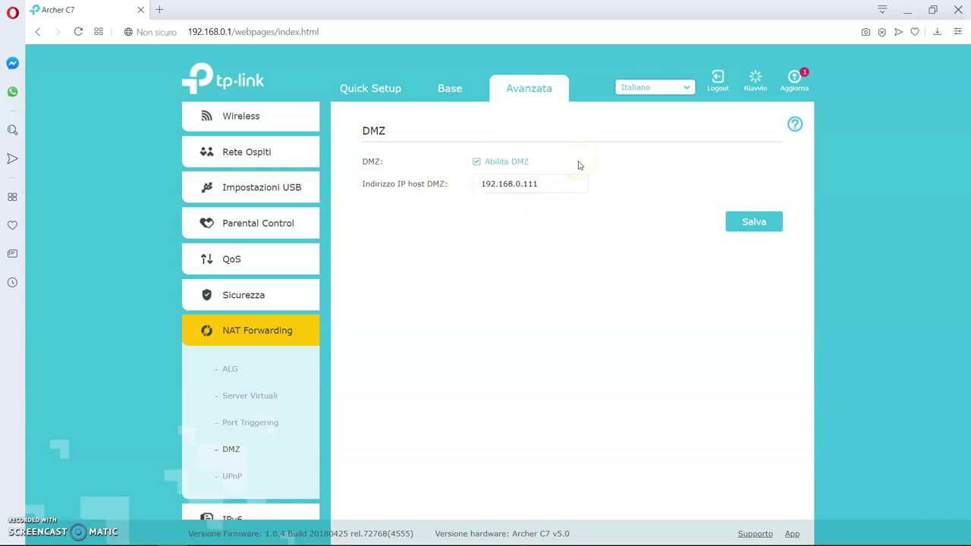
left_click(546, 184)
left_click_drag(537, 184, 478, 183)
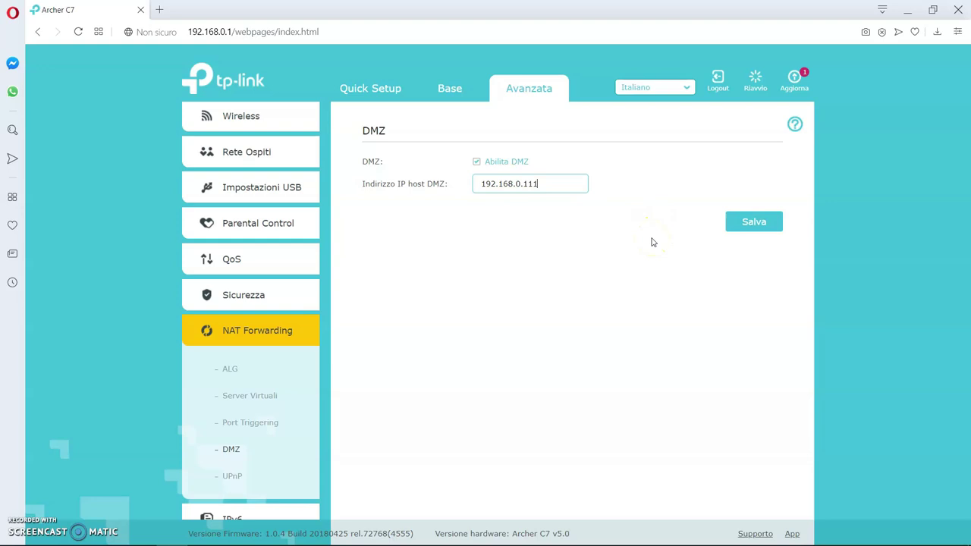
left_click(195, 388)
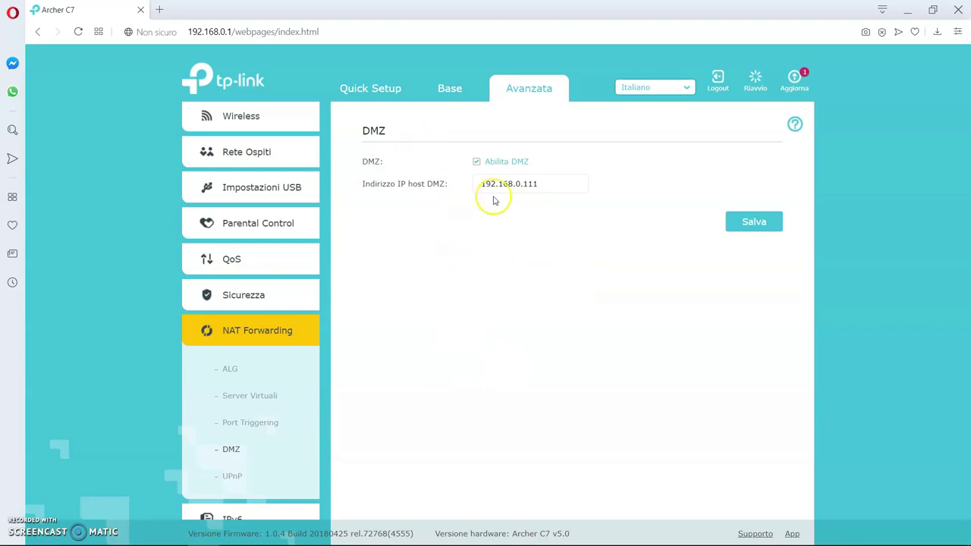
- Open the Port Triggering page of the NAT Forwarding section and start adding a new entry
left_click(222, 334)
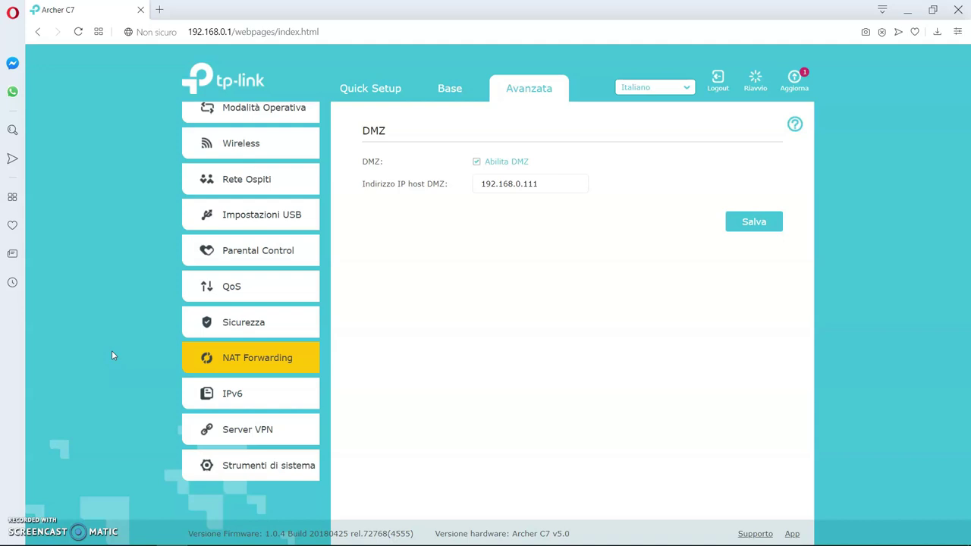
left_click(250, 422)
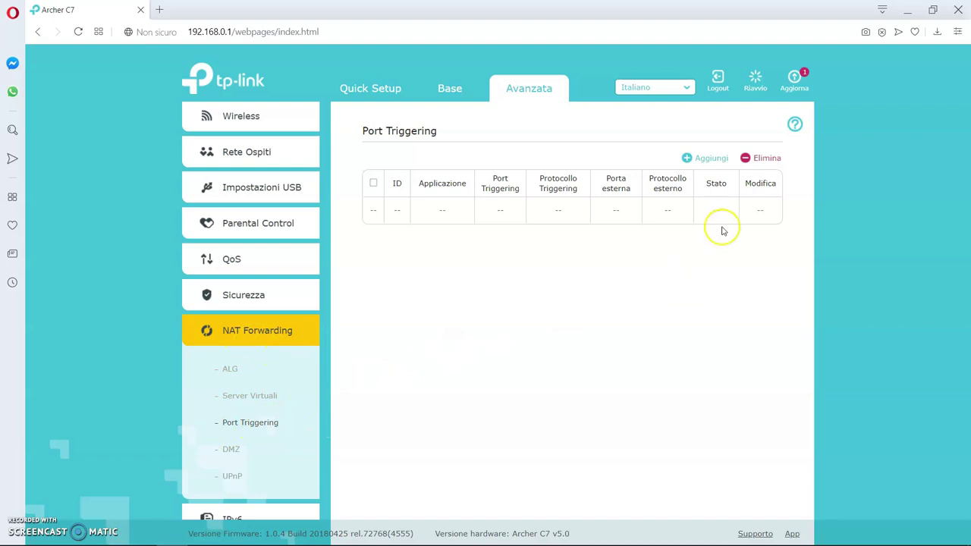
left_click(721, 161)
- Set the triggering port and the external port to 1024, each with UDP as its protocol
left_click(546, 271)
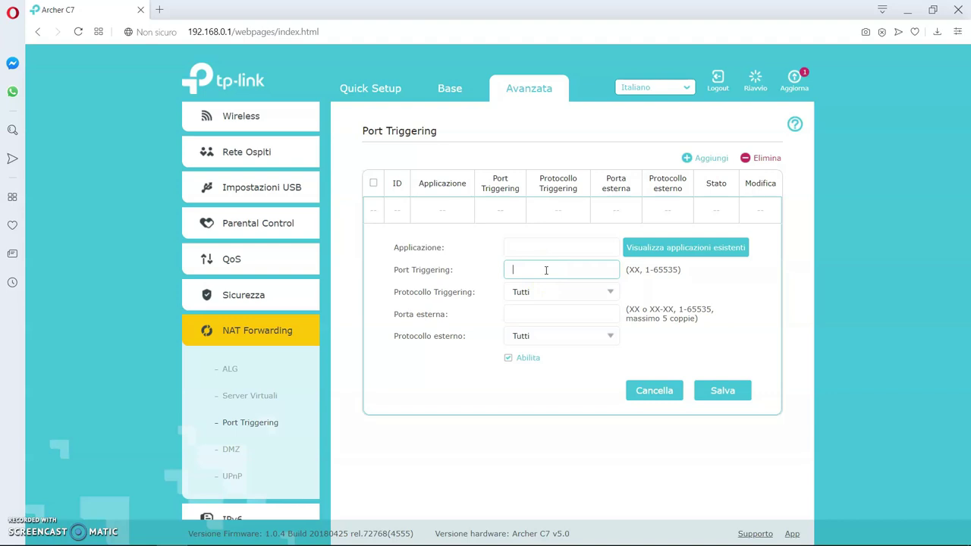
type("1024")
left_click(550, 293)
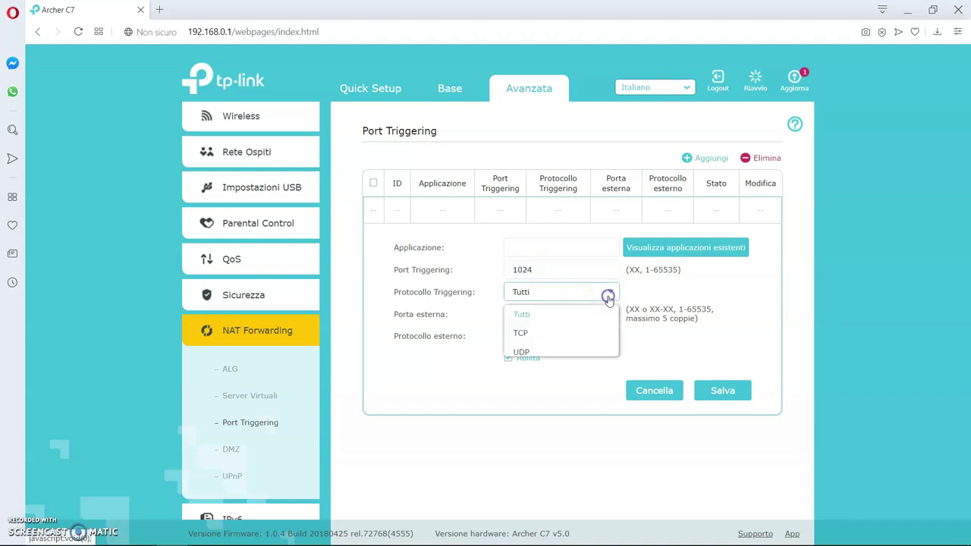
left_click(538, 354)
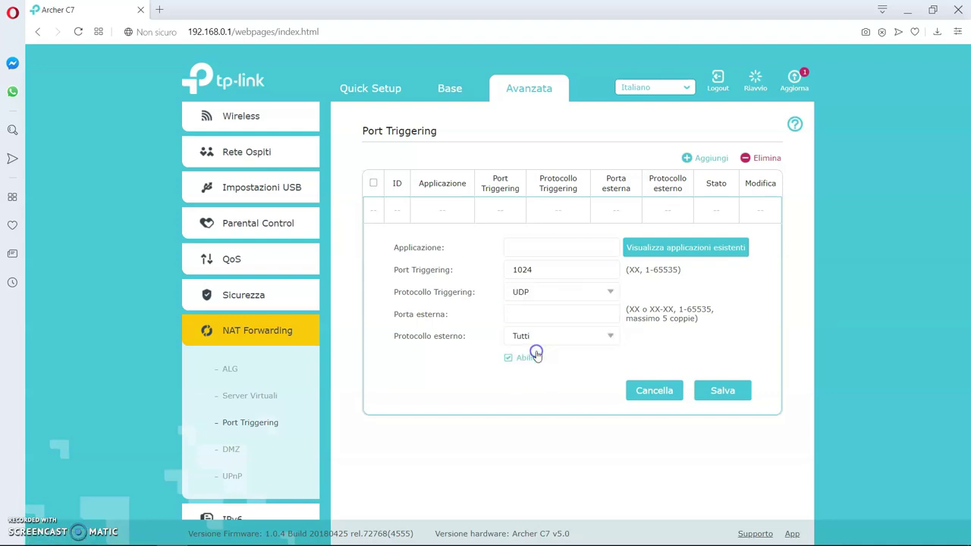
left_click(542, 312)
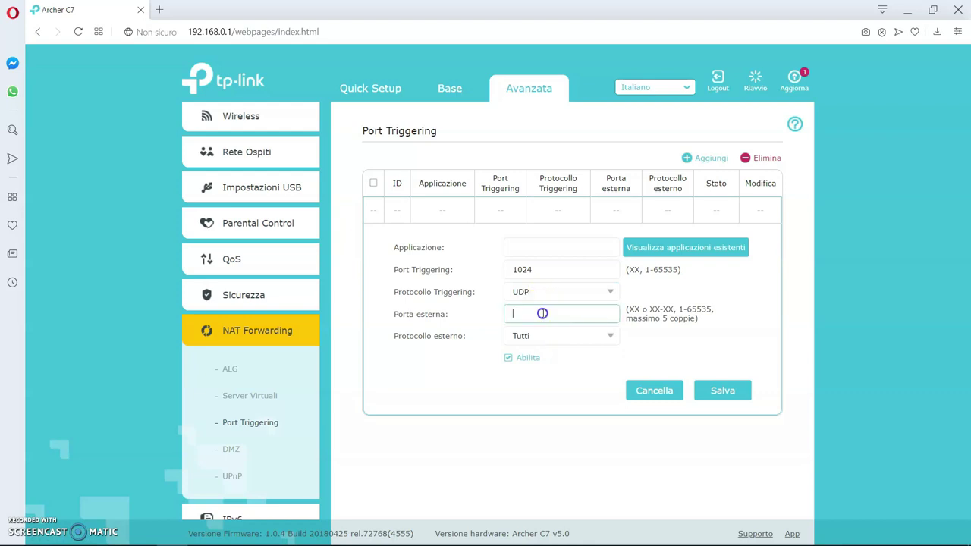
type("1024")
left_click(600, 336)
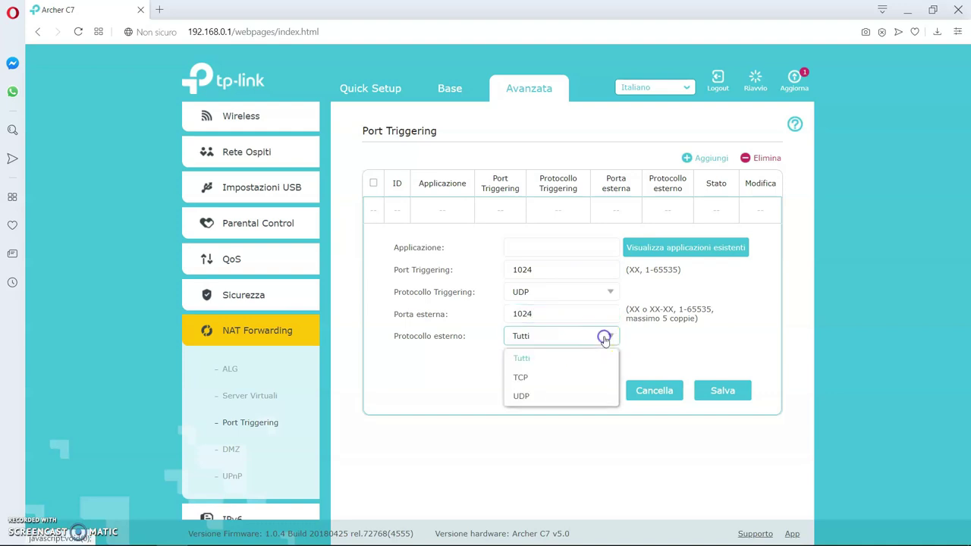
left_click(546, 394)
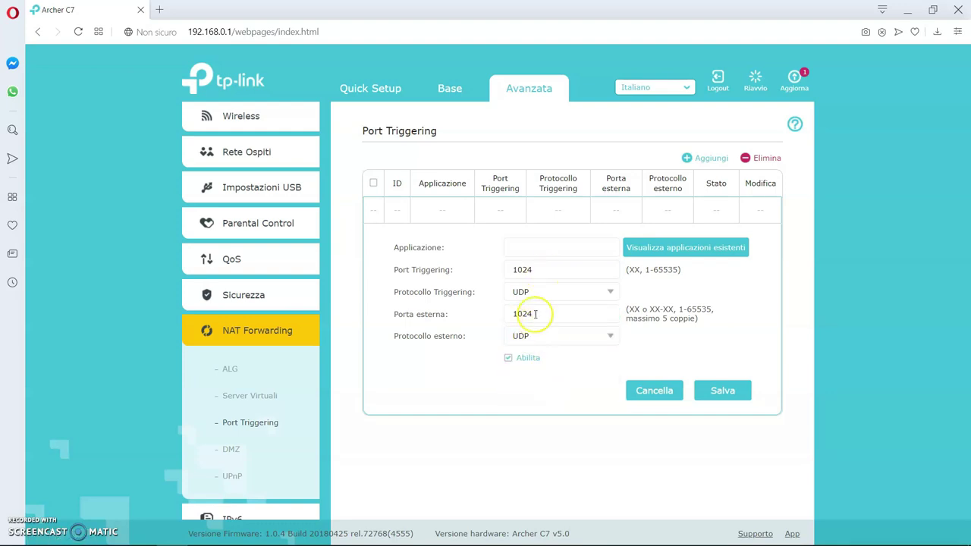
- Change both the triggering protocol and the external protocol of the new entry to TCP
left_click(612, 297)
left_click(542, 332)
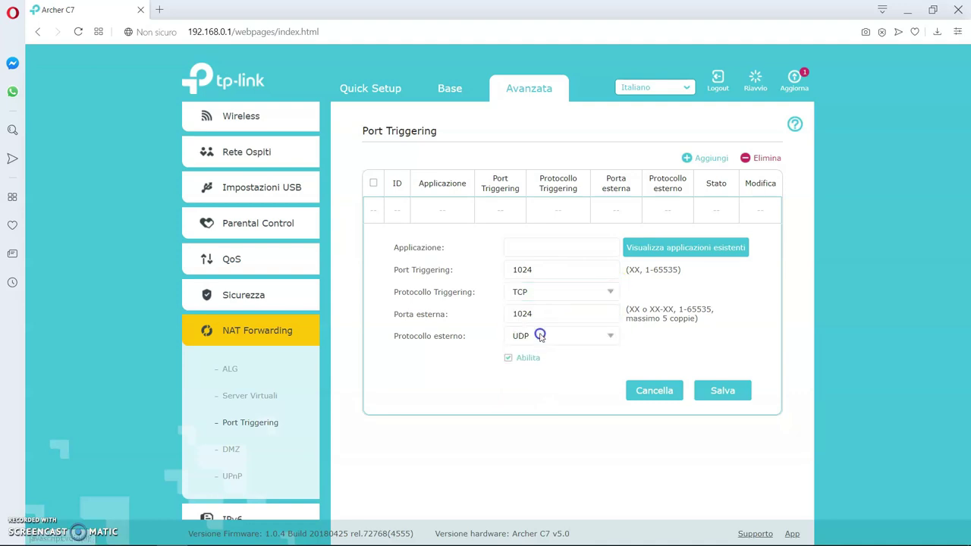
left_click(611, 337)
left_click(590, 376)
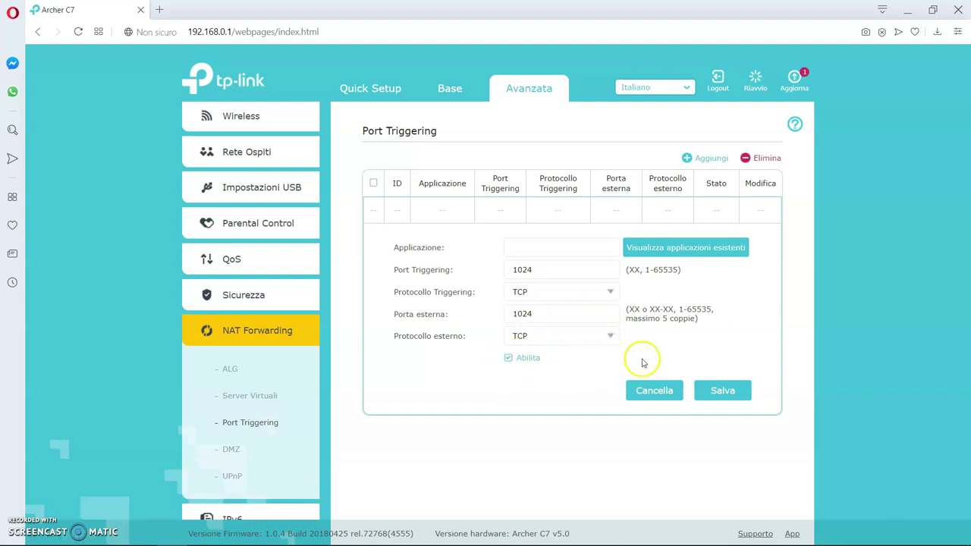
- Name the port triggering entry's application ps4 and save the entry
left_click(569, 246)
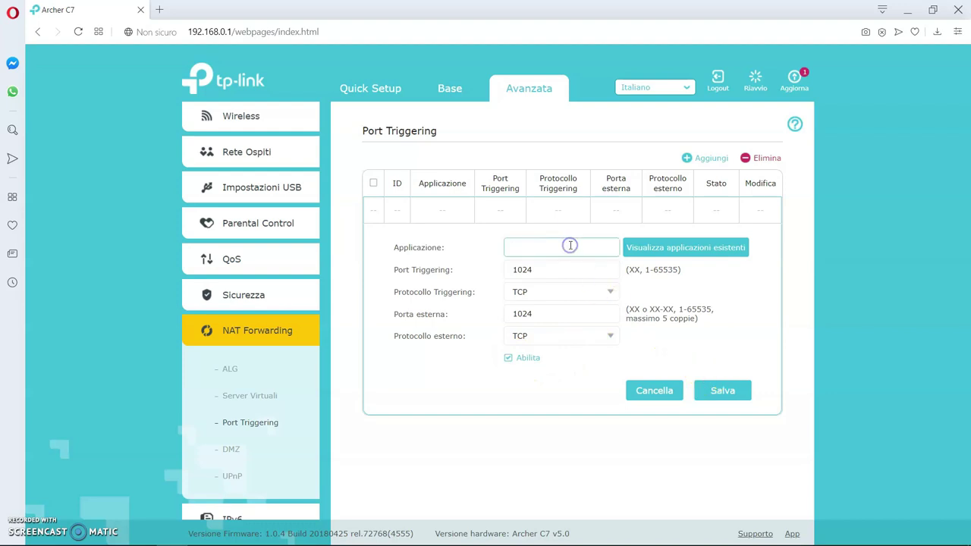
left_click(721, 397)
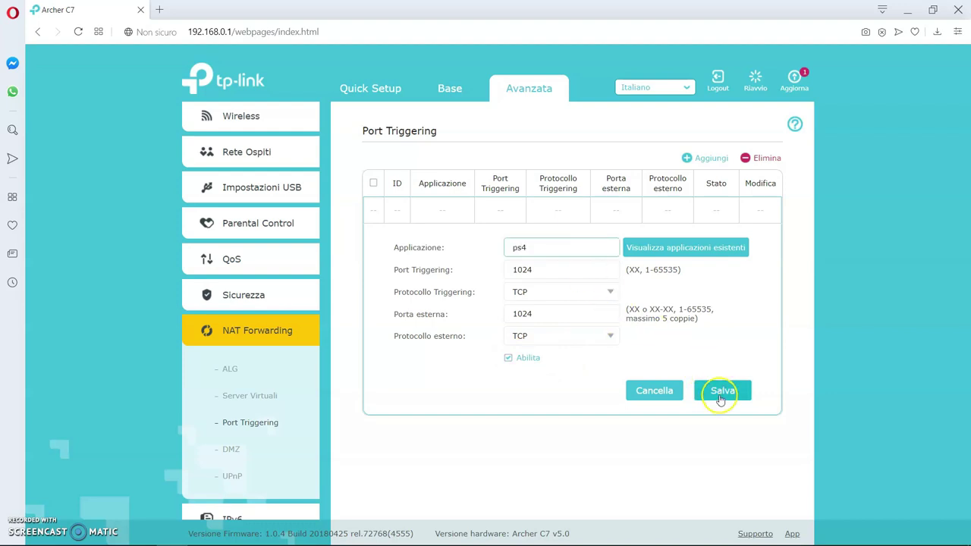